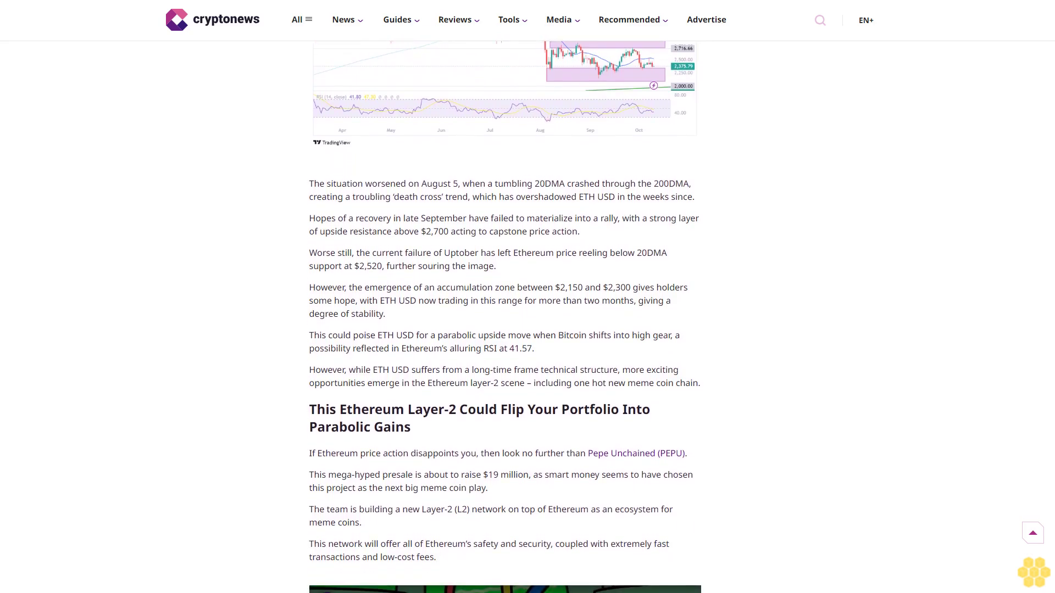
{"action": "scroll", "coordinate": [505, 330], "scroll_direction": "down", "scroll_amount": 1}
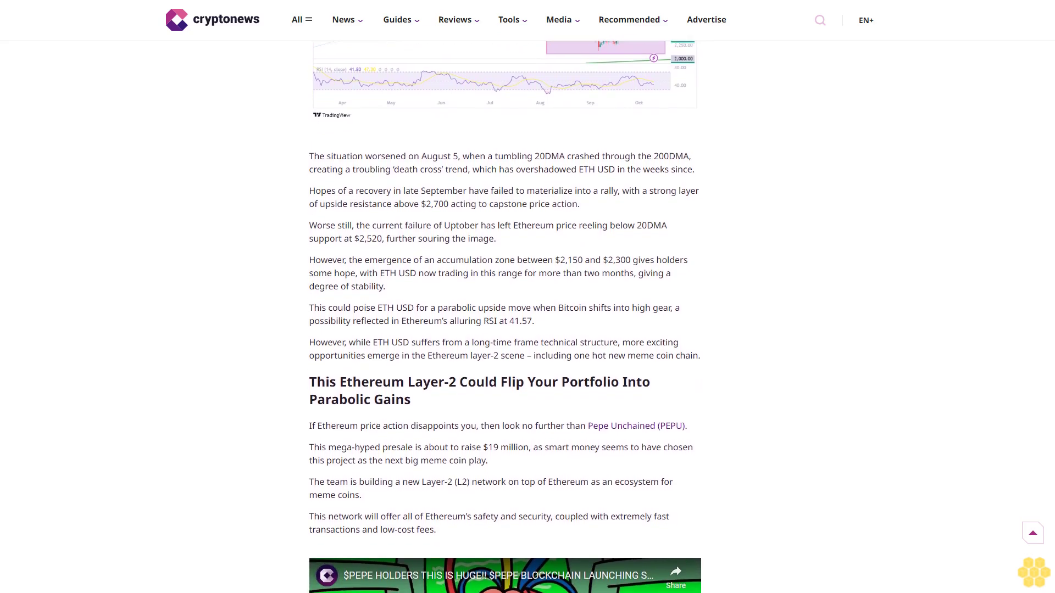
{"action": "scroll", "coordinate": [505, 330], "scroll_direction": "down", "scroll_amount": 1}
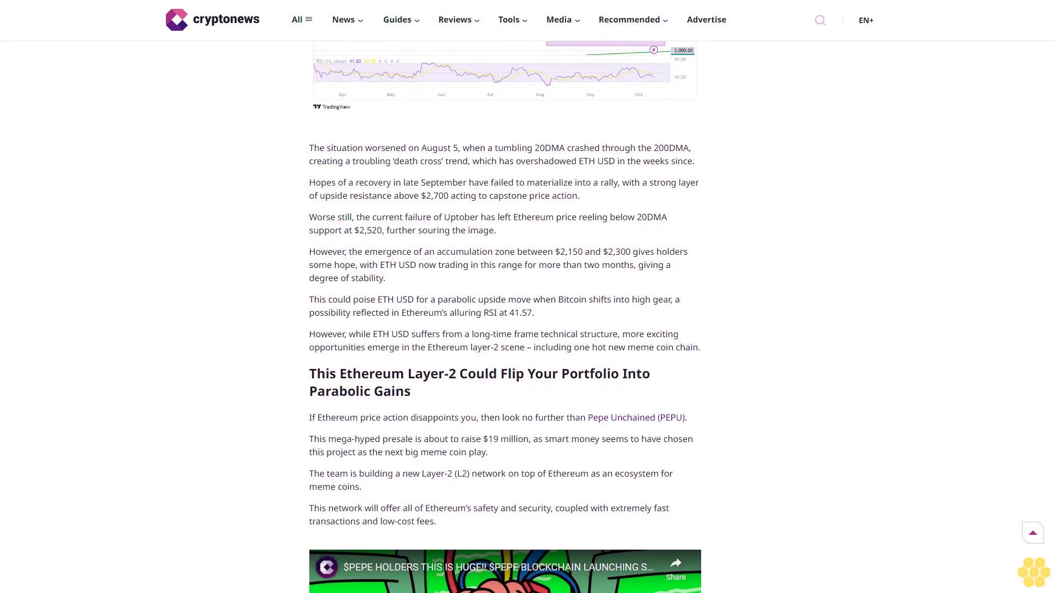